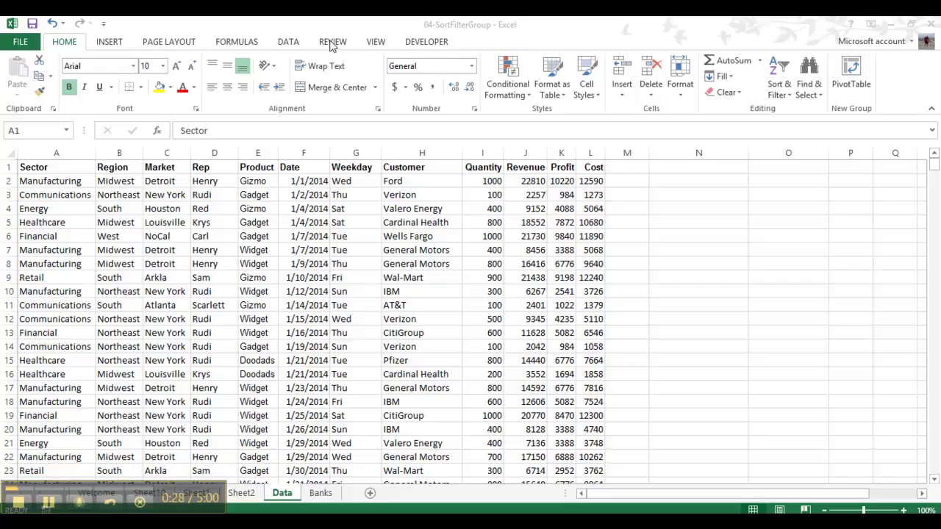
Create a PivotTable on a new worksheet from the range Data!$A$1:$L$564.
{"action": "left_click", "coordinate": [109, 41]}
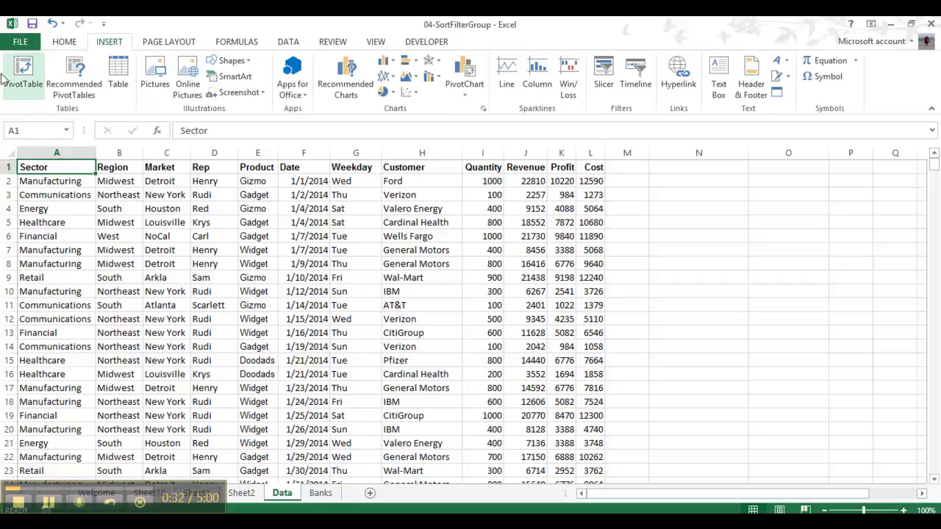
{"action": "left_click", "coordinate": [21, 22]}
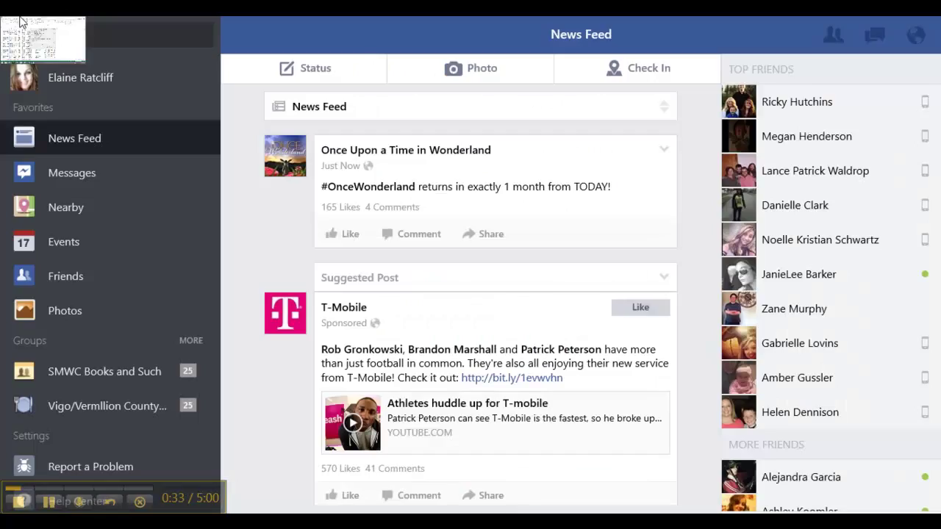
{"action": "left_click", "coordinate": [20, 22]}
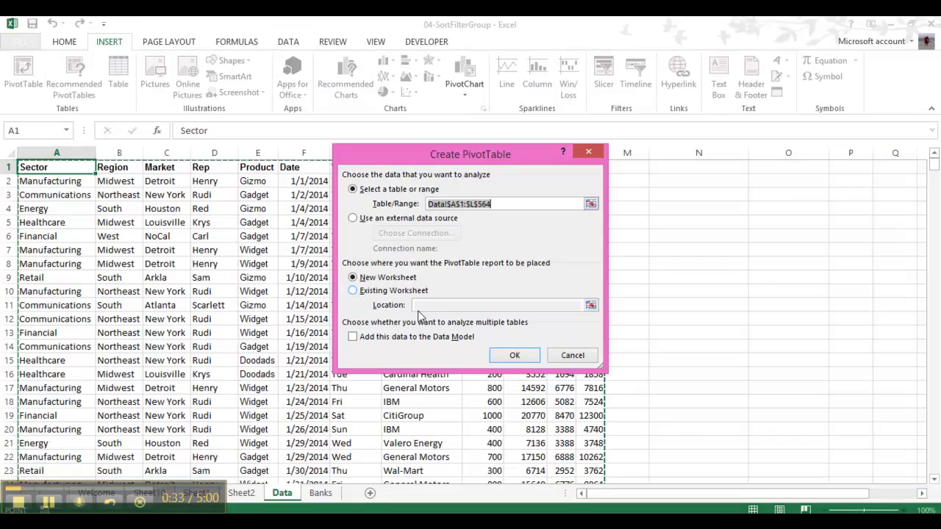
{"action": "left_click", "coordinate": [528, 355]}
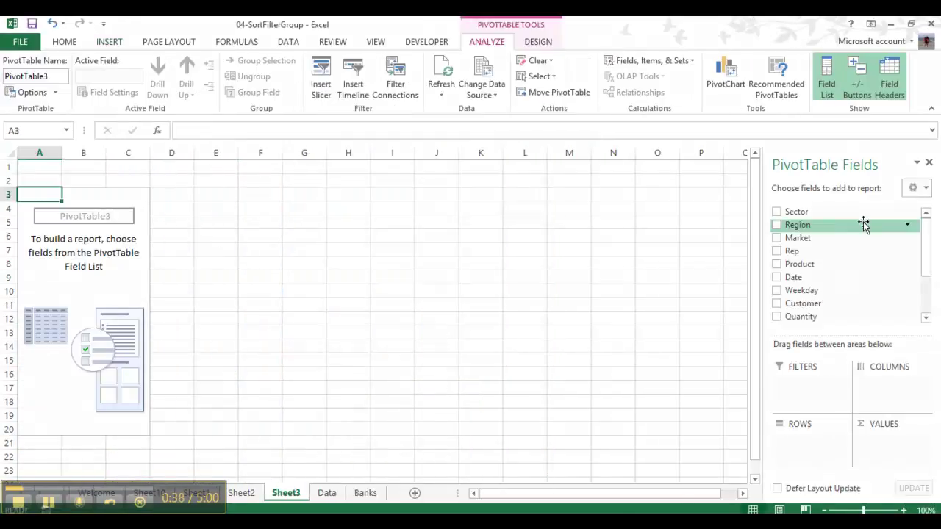
Lay out the PivotTable with Customer as rows and the sum of Revenue as values.
{"action": "left_click_drag", "start_coordinate": [815, 303], "coordinate": [800, 439]}
{"action": "left_click_drag", "start_coordinate": [929, 236], "coordinate": [928, 269]}
{"action": "left_click_drag", "start_coordinate": [809, 279], "coordinate": [896, 445]}
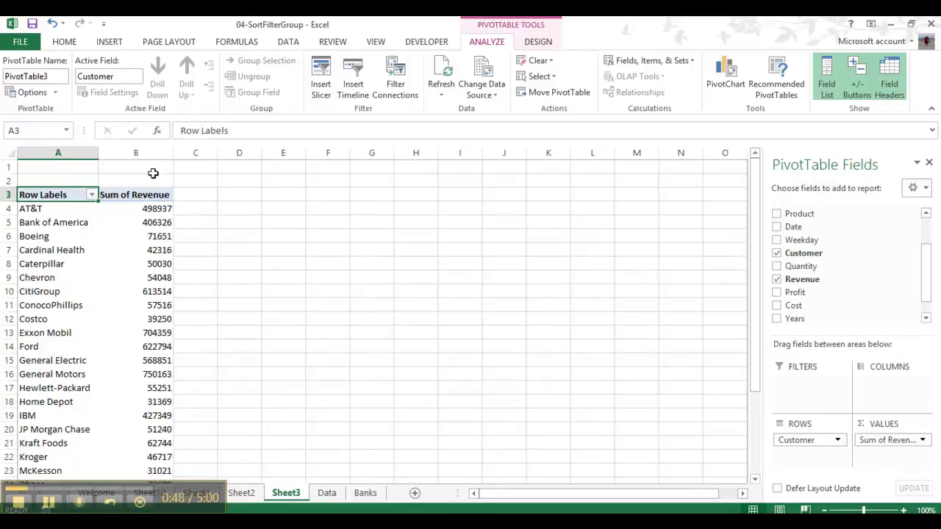
Rename the Row Labels header in cell A3 to Customers.
{"action": "double_click", "coordinate": [217, 130]}
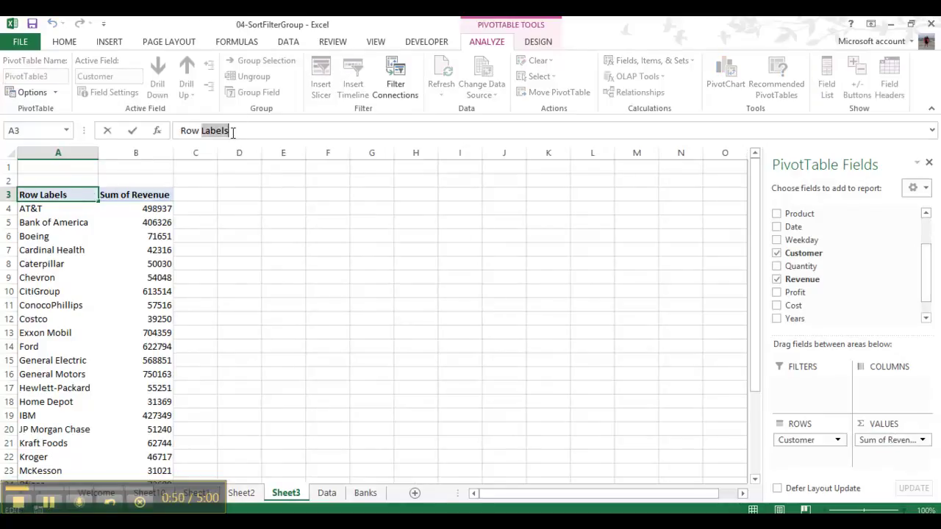
{"action": "left_click", "coordinate": [215, 131]}
{"action": "left_click_drag", "start_coordinate": [215, 131], "coordinate": [170, 131]}
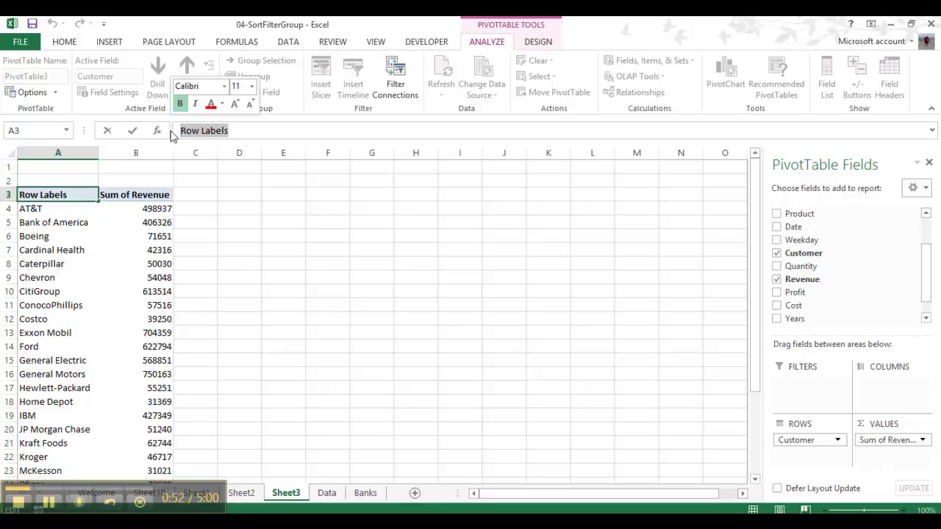
{"action": "type", "text": "Cust"}
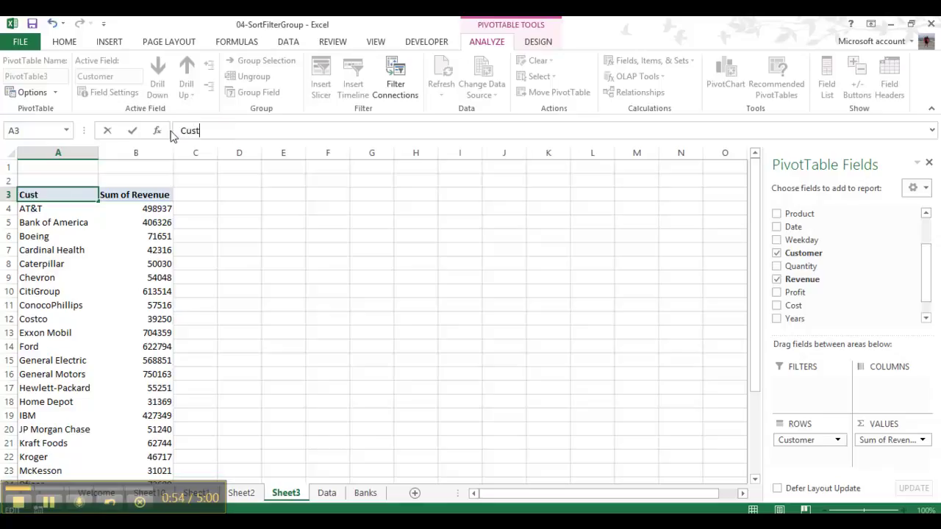
{"action": "type", "text": "omers"}
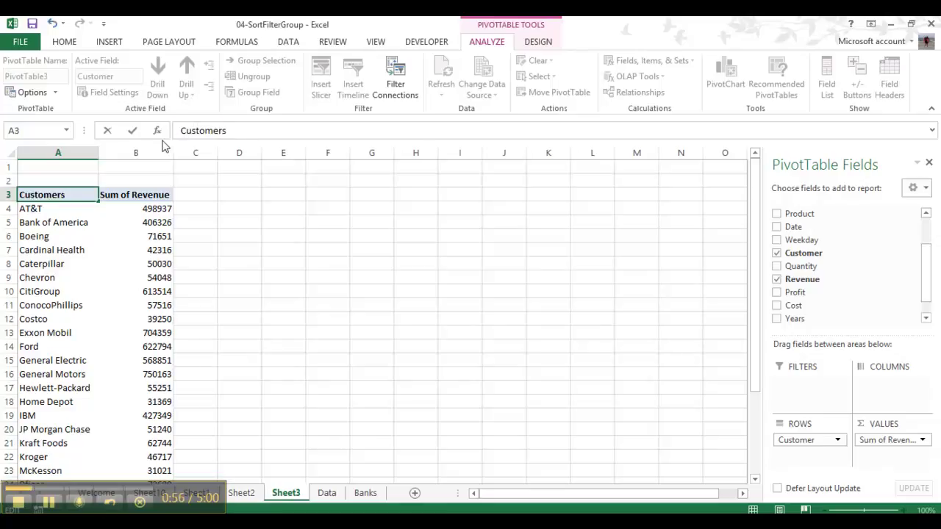
{"action": "left_click", "coordinate": [271, 251]}
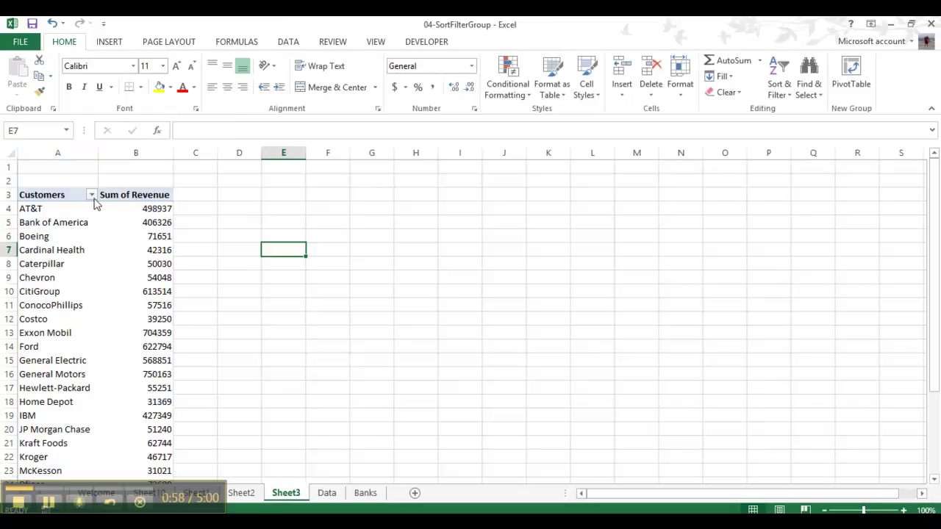
Filter the Customers rows with a Top 10 value filter set to the Top 5 Items by Sum of Revenue.
{"action": "left_click", "coordinate": [92, 194]}
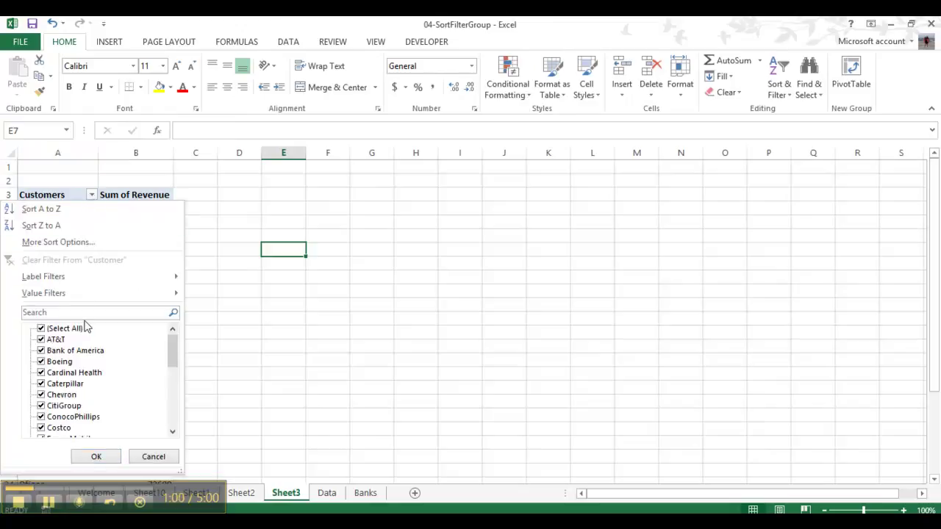
{"action": "mouse_move", "coordinate": [91, 294]}
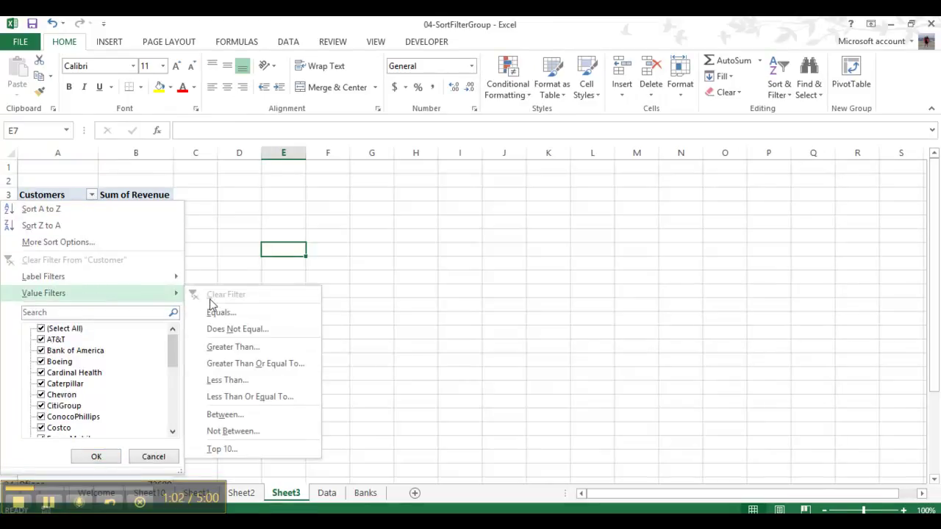
{"action": "left_click", "coordinate": [217, 452]}
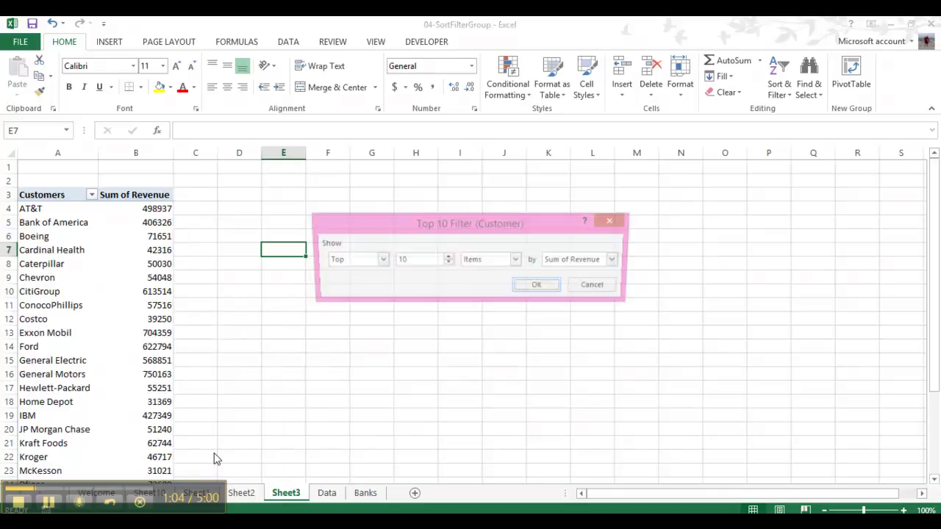
{"action": "left_click", "coordinate": [379, 261]}
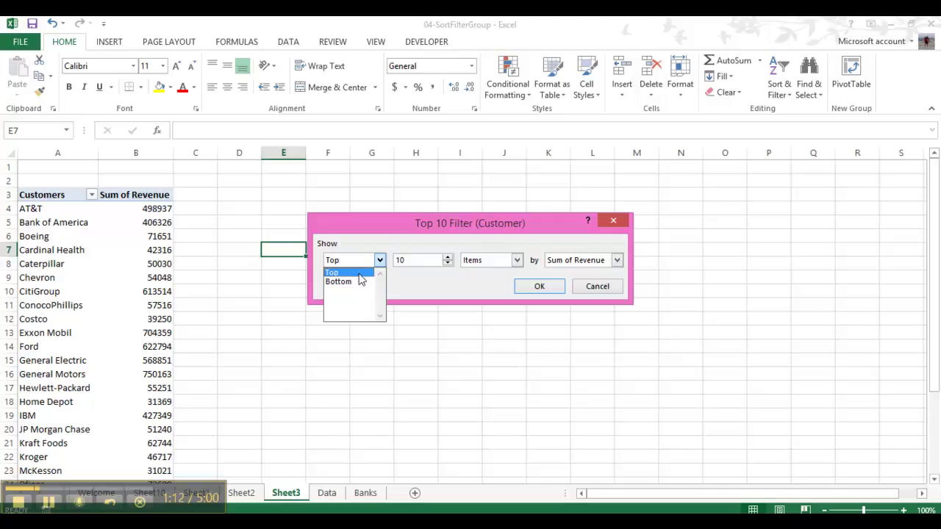
{"action": "left_click", "coordinate": [360, 278]}
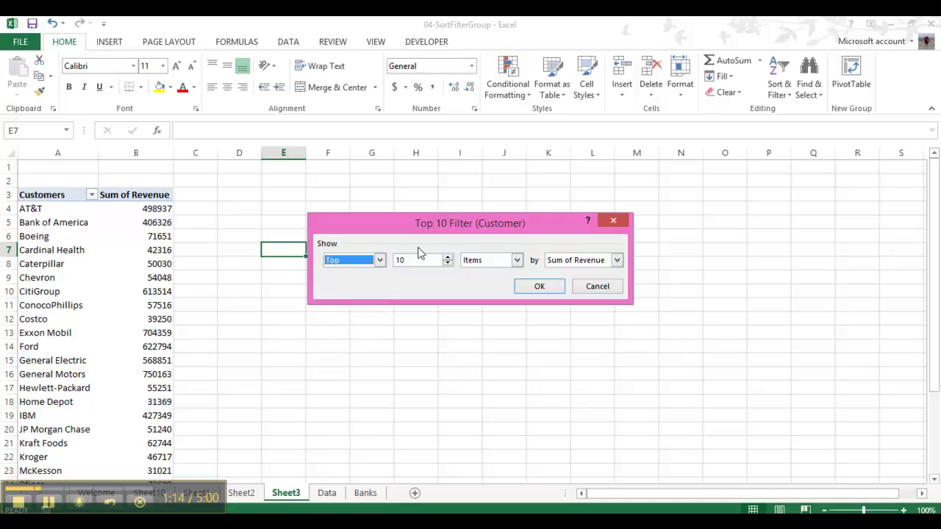
{"action": "left_click", "coordinate": [420, 259]}
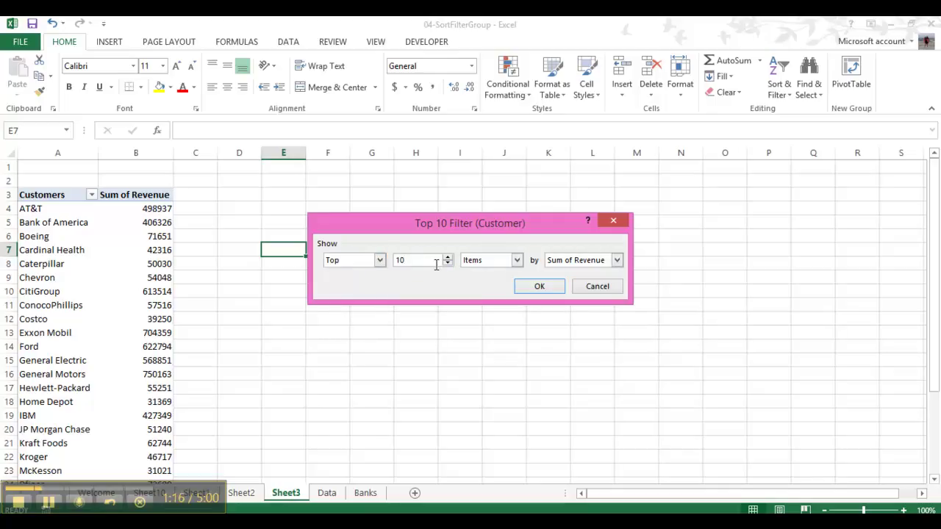
{"action": "key", "text": "shift+Home"}
{"action": "type", "text": "5"}
{"action": "left_click", "coordinate": [518, 262]}
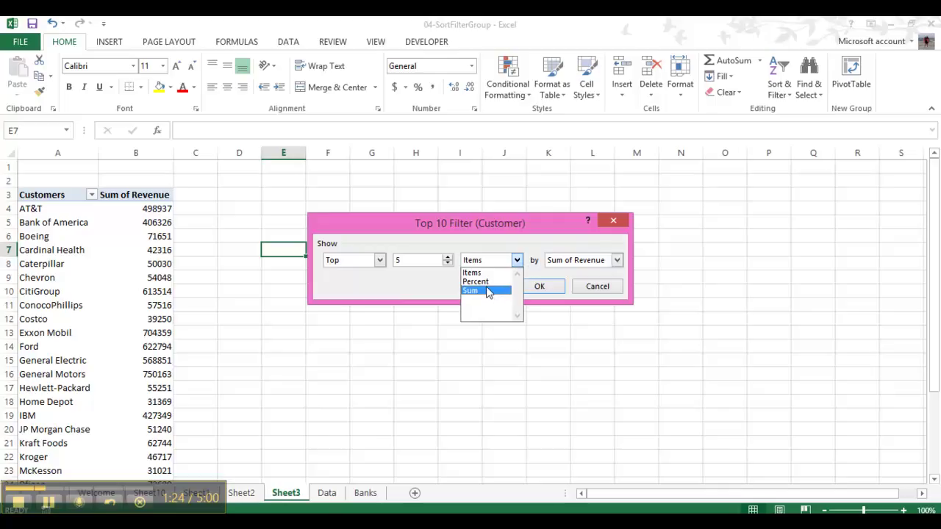
{"action": "left_click", "coordinate": [481, 273]}
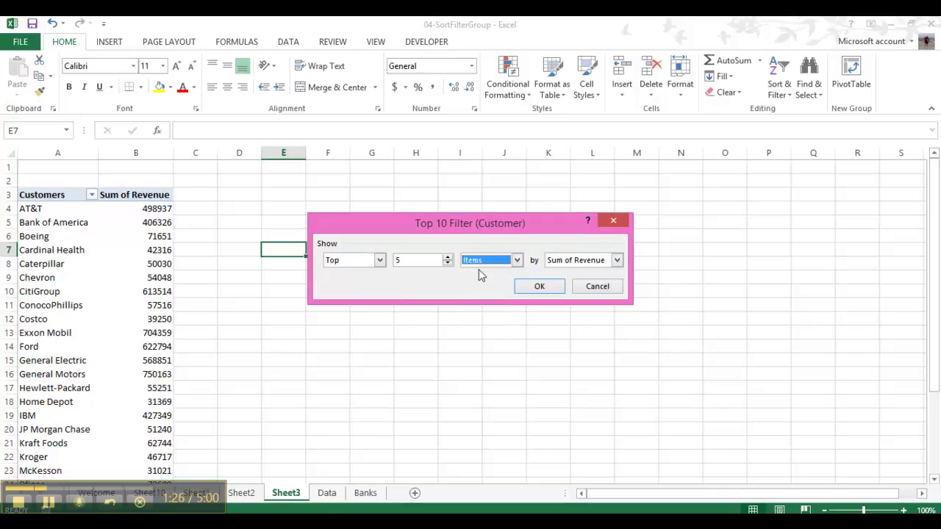
{"action": "left_click", "coordinate": [558, 262]}
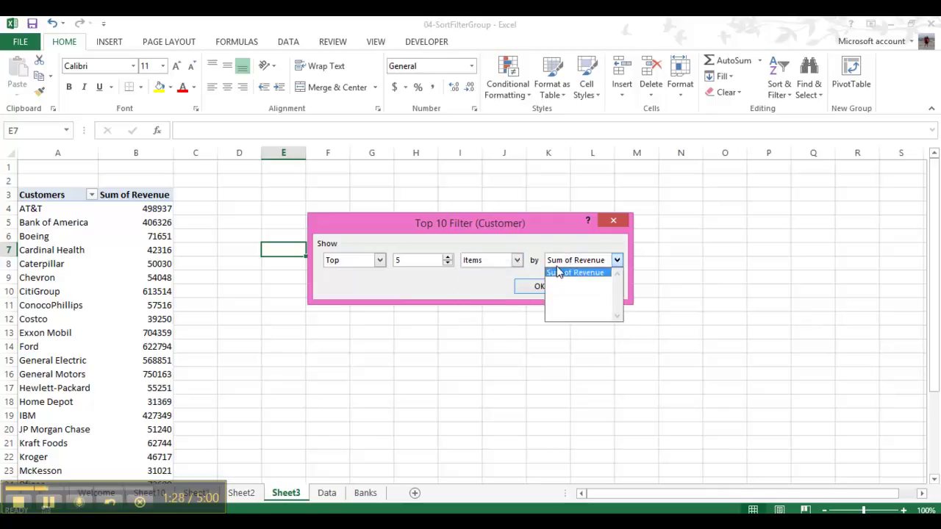
{"action": "left_click", "coordinate": [556, 272]}
{"action": "left_click", "coordinate": [540, 286]}
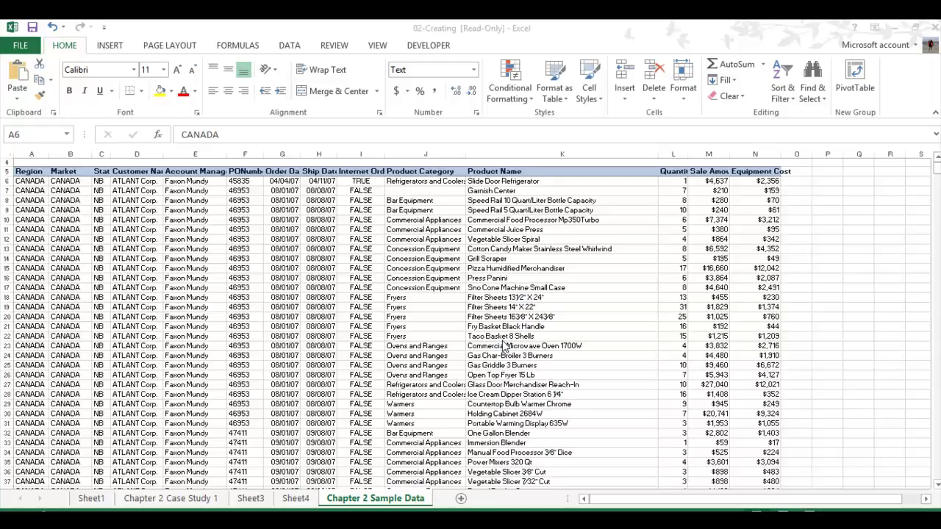
Create a PivotTable on a new worksheet from the Chapter 2 Sample Data range $A$5:$N$91055.
{"action": "left_click", "coordinate": [36, 183]}
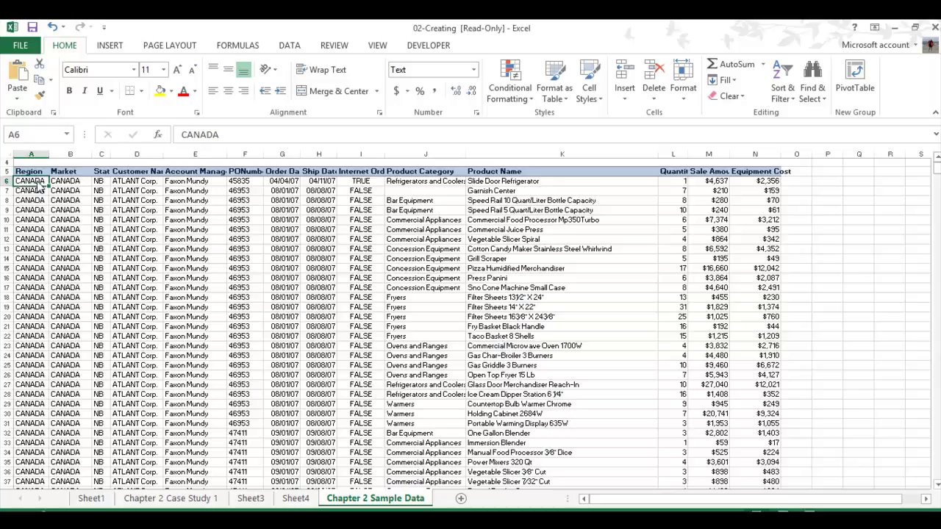
{"action": "left_click", "coordinate": [111, 47]}
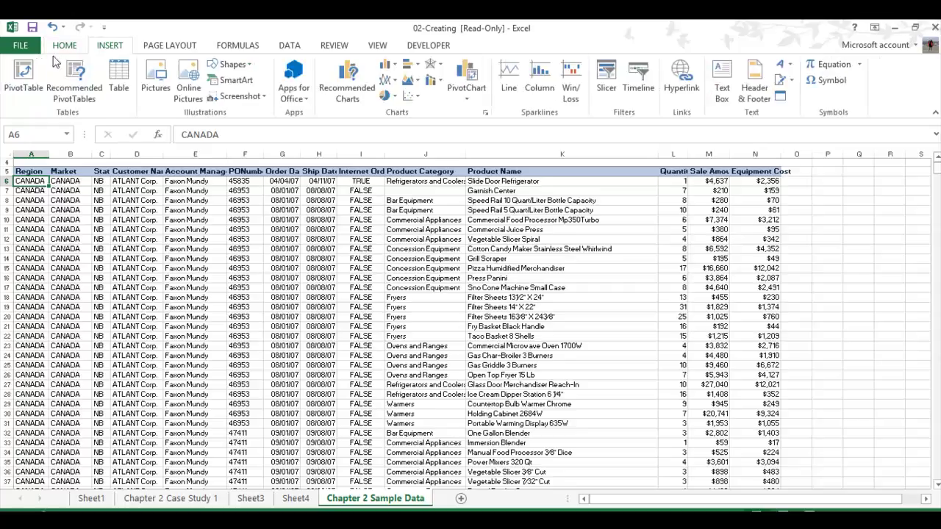
{"action": "left_click", "coordinate": [20, 90]}
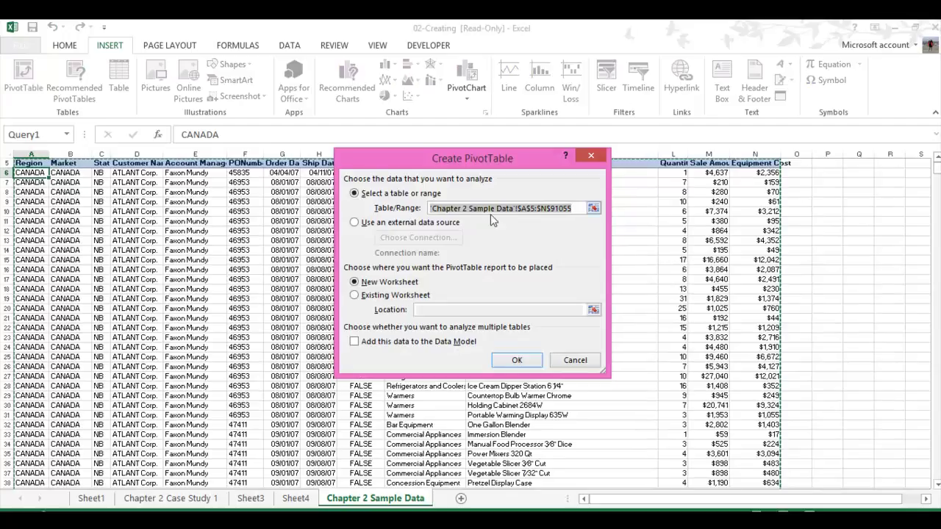
{"action": "left_click", "coordinate": [516, 361]}
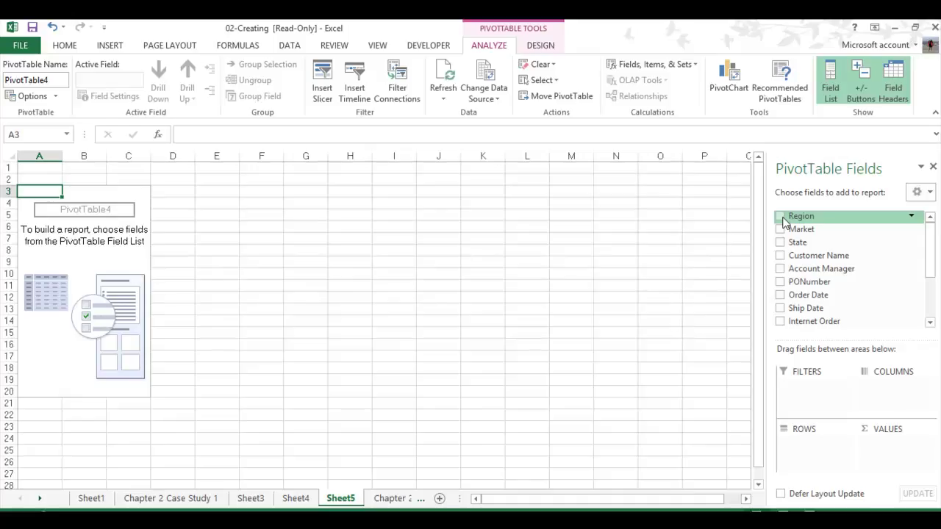
Lay out the PivotTable with Region as rows, Product Category as columns and the sum of Sale Amount as values.
{"action": "left_click_drag", "start_coordinate": [784, 223], "coordinate": [811, 437]}
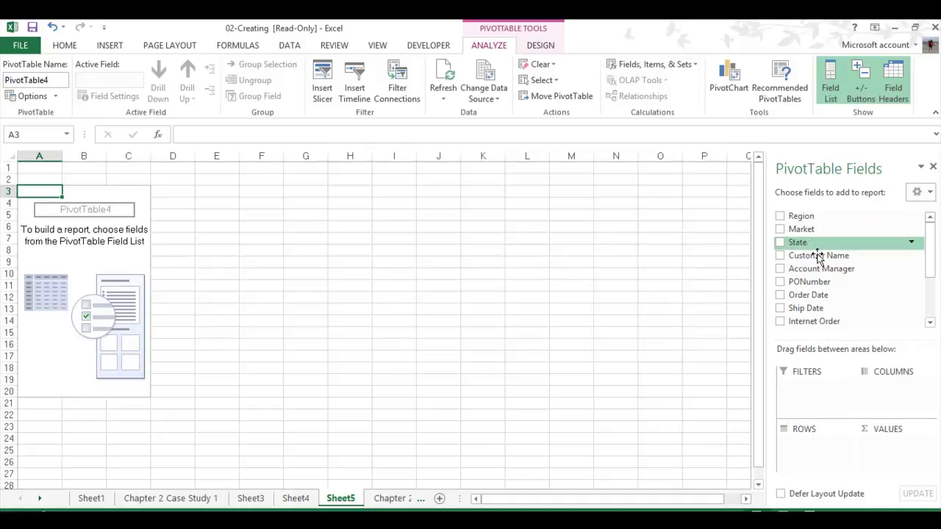
{"action": "left_click", "coordinate": [780, 217]}
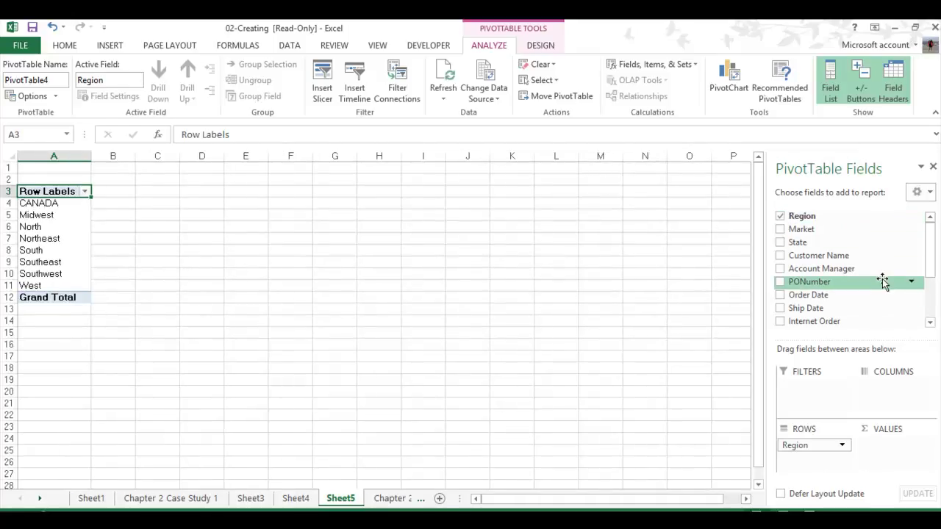
{"action": "left_click_drag", "start_coordinate": [935, 277], "coordinate": [936, 325]}
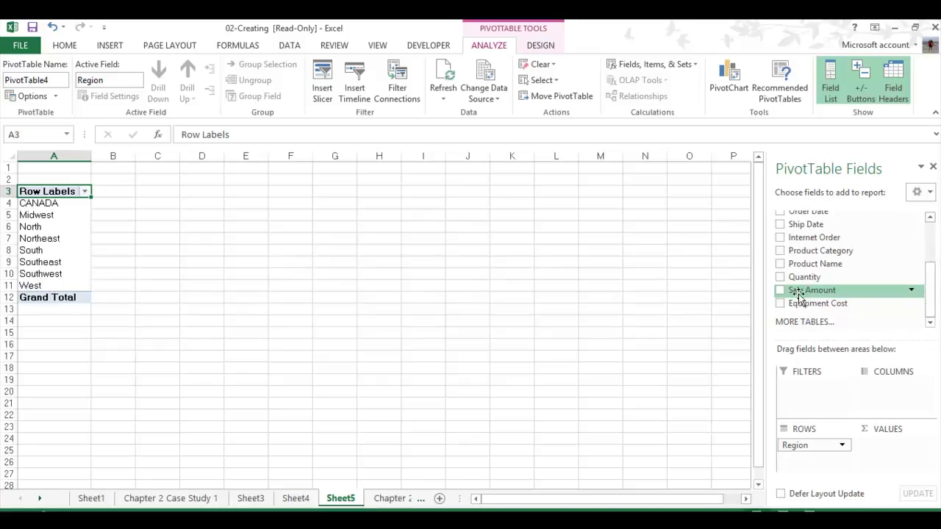
{"action": "left_click_drag", "start_coordinate": [785, 301], "coordinate": [903, 447]}
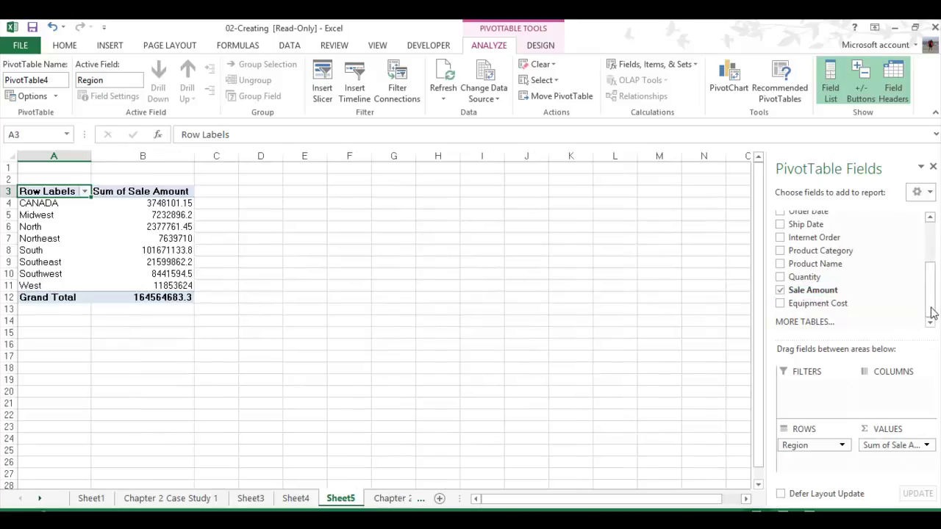
{"action": "left_click_drag", "start_coordinate": [928, 310], "coordinate": [934, 271]}
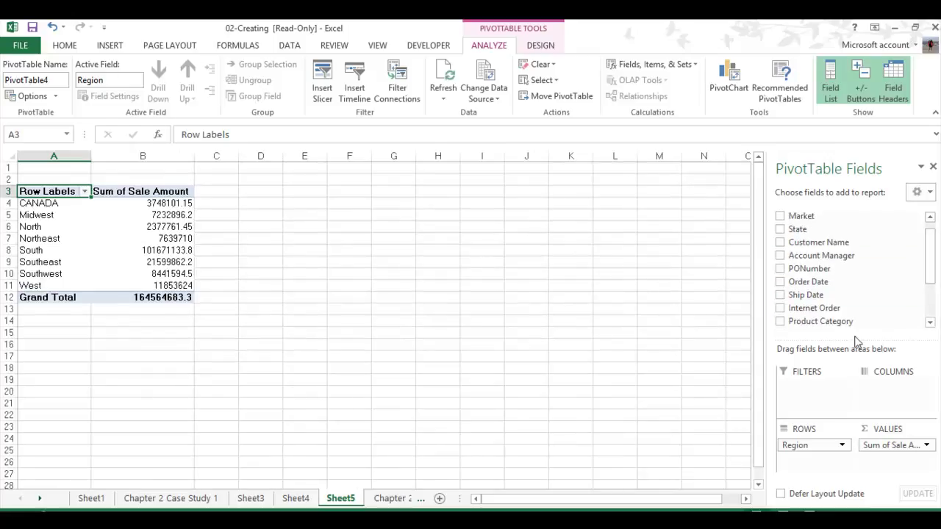
{"action": "left_click_drag", "start_coordinate": [852, 323], "coordinate": [902, 392]}
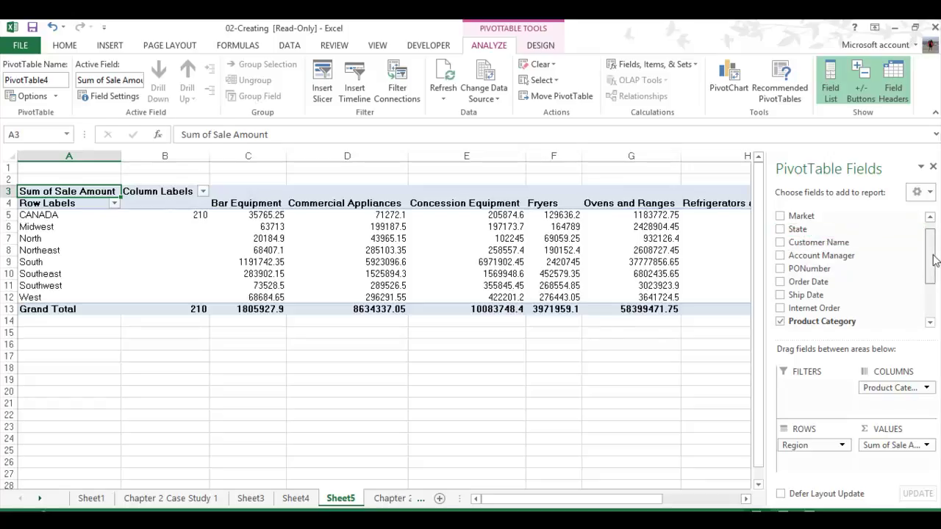
Add the Market field below Region in the PivotTable rows and remove it again.
{"action": "left_click_drag", "start_coordinate": [933, 259], "coordinate": [934, 247]}
{"action": "left_click_drag", "start_coordinate": [816, 444], "coordinate": [824, 462]}
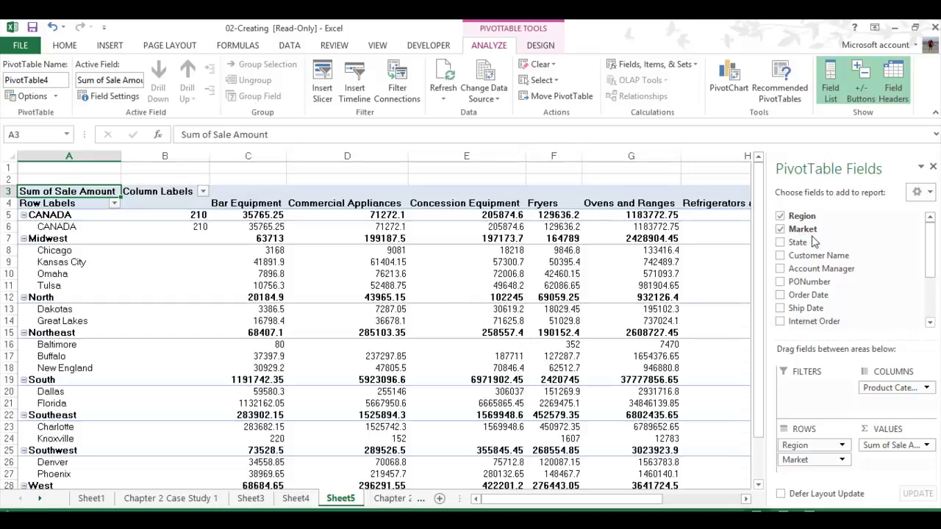
{"action": "left_click", "coordinate": [781, 229]}
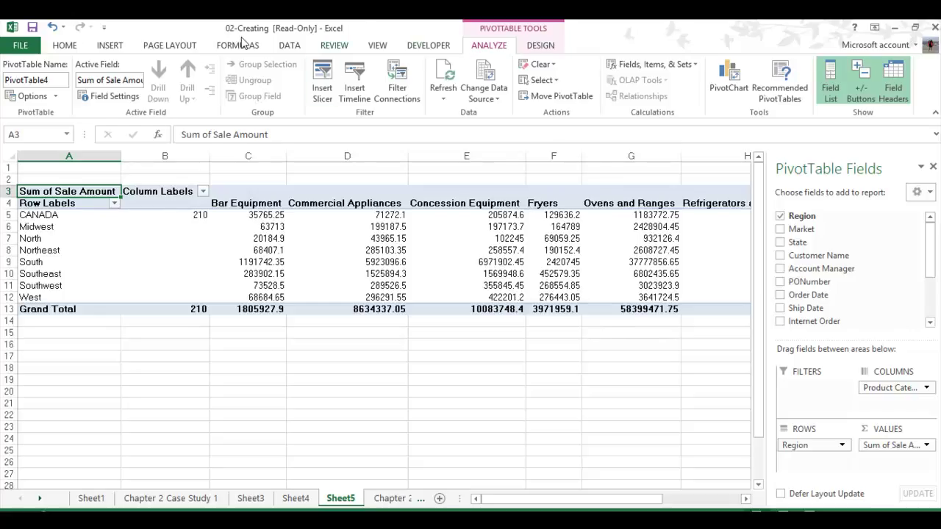
Insert slicers for the Region and Market fields of the PivotTable.
{"action": "left_click", "coordinate": [110, 45]}
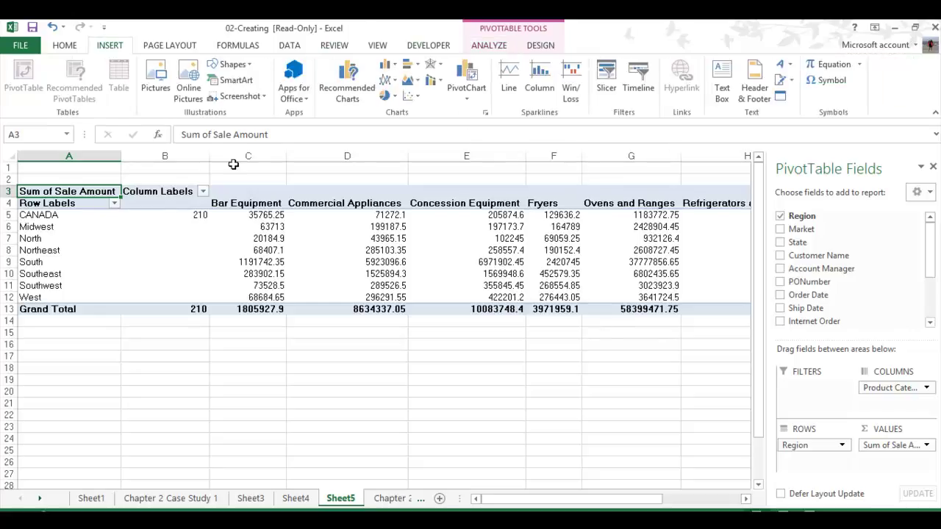
{"action": "left_click", "coordinate": [49, 214]}
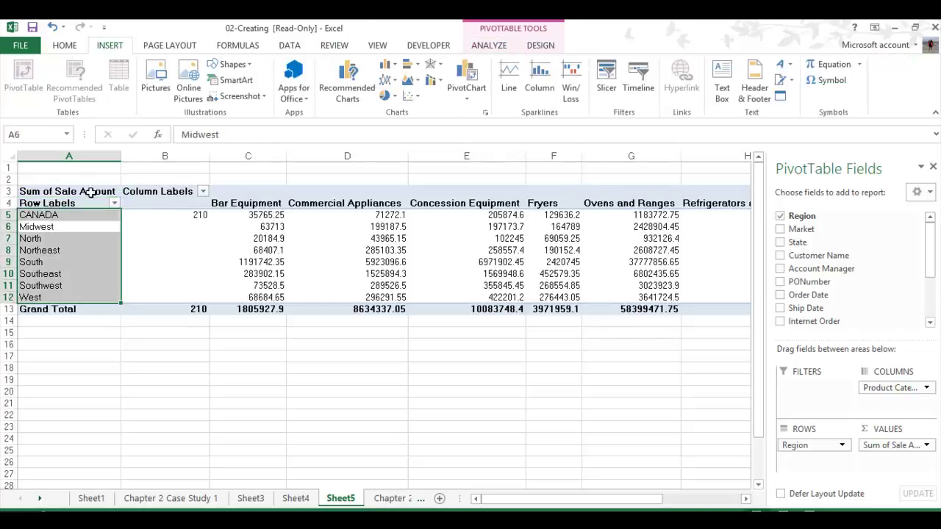
{"action": "left_click", "coordinate": [61, 206]}
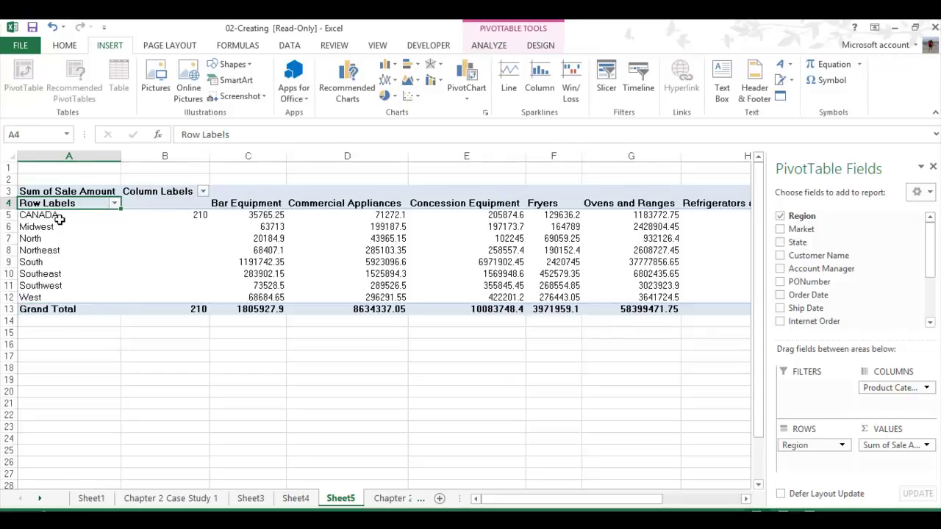
{"action": "left_click", "coordinate": [609, 78]}
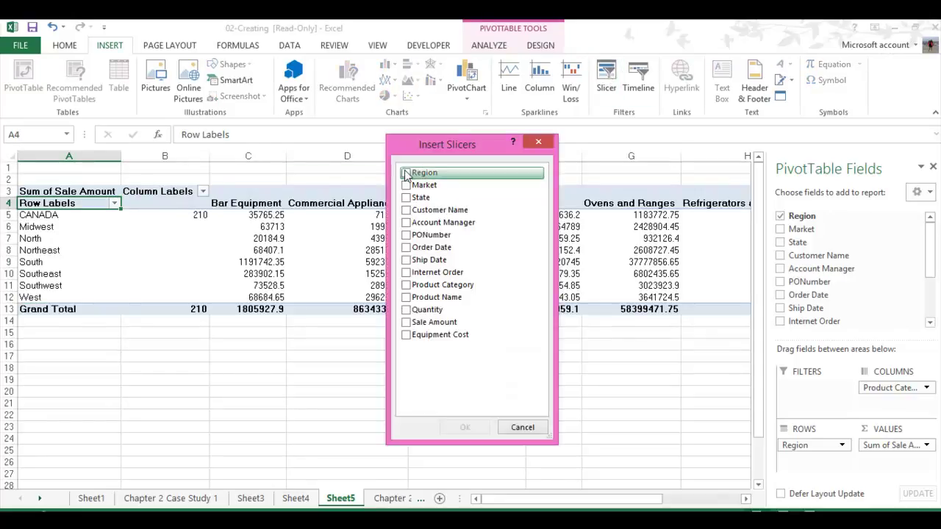
{"action": "left_click", "coordinate": [407, 173]}
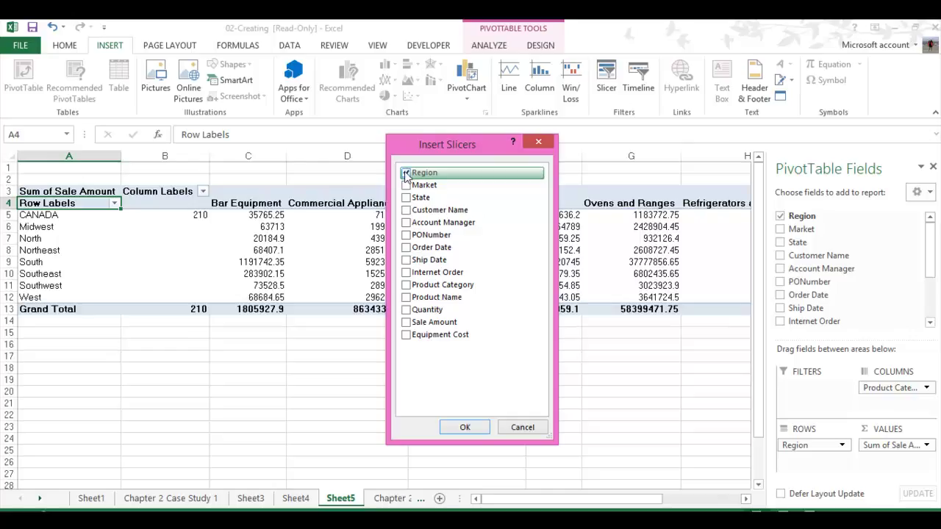
{"action": "left_click", "coordinate": [406, 186]}
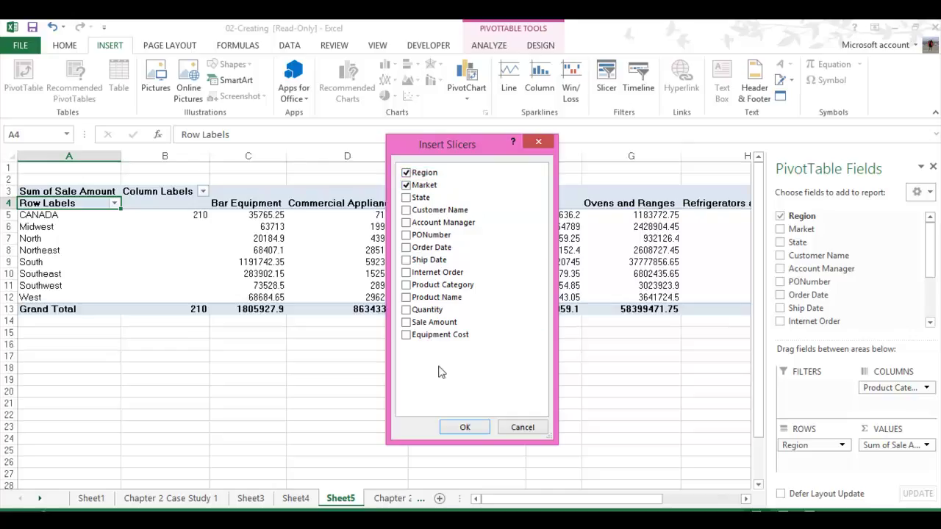
{"action": "left_click", "coordinate": [463, 427]}
Place the Region and Market slicers side by side just below the PivotTable, with Region under column A.
{"action": "left_click_drag", "start_coordinate": [361, 237], "coordinate": [47, 346]}
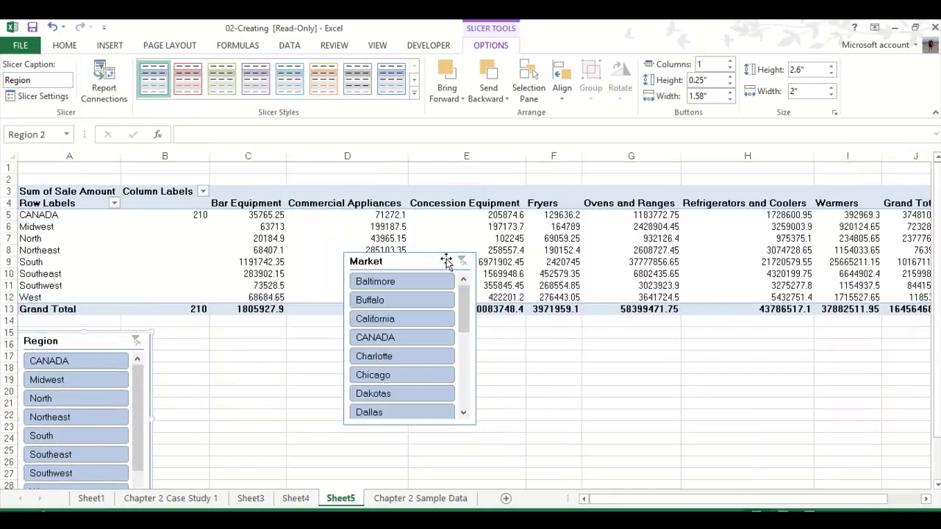
{"action": "left_click_drag", "start_coordinate": [441, 260], "coordinate": [266, 337]}
{"action": "left_click_drag", "start_coordinate": [101, 344], "coordinate": [101, 335]}
{"action": "mouse_move", "coordinate": [216, 340]}
{"action": "left_mouse_down"}
{"action": "mouse_move", "coordinate": [197, 333]}
{"action": "mouse_move", "coordinate": [206, 331]}
{"action": "left_mouse_up"}
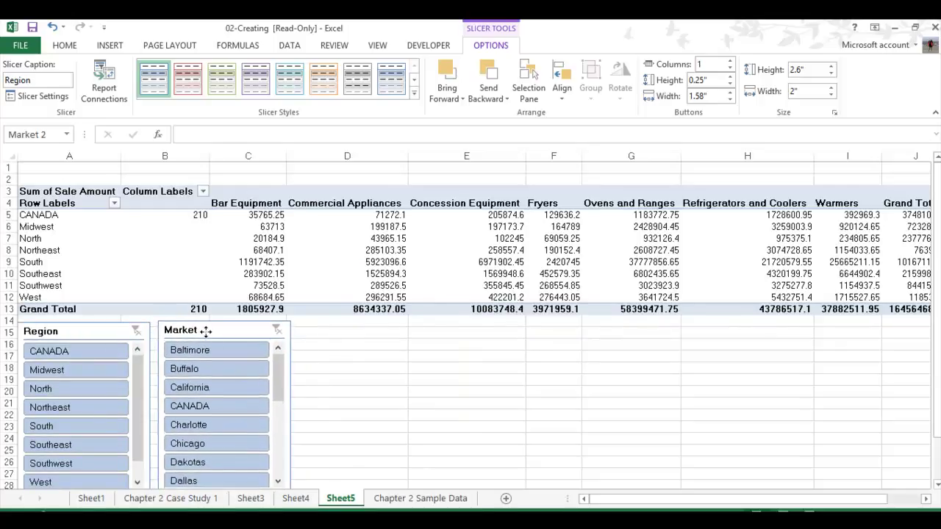
Filter the PivotTable with the Region slicer to CANADA, to Midwest, and to CANADA, North, Northeast, South and Southeast together.
{"action": "left_click", "coordinate": [45, 356]}
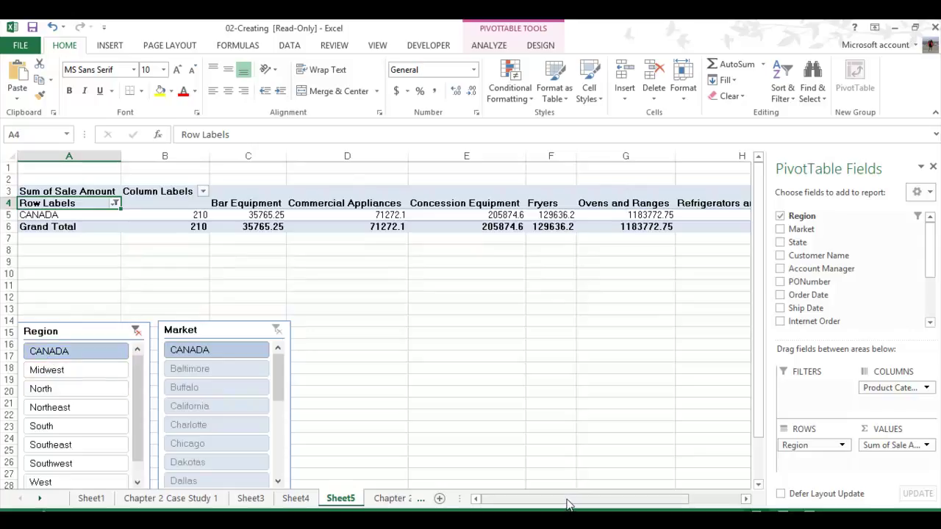
{"action": "left_click_drag", "start_coordinate": [567, 504], "coordinate": [35, 205]}
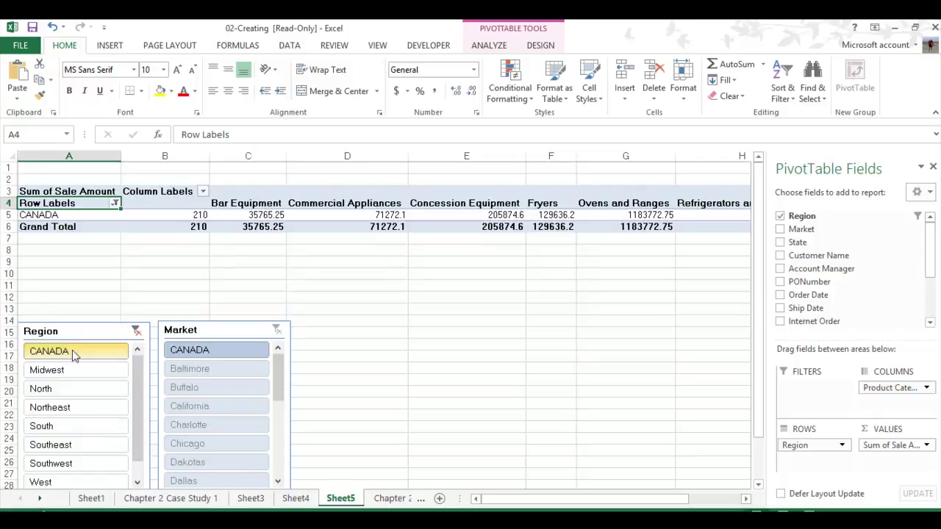
{"action": "left_click", "coordinate": [74, 370]}
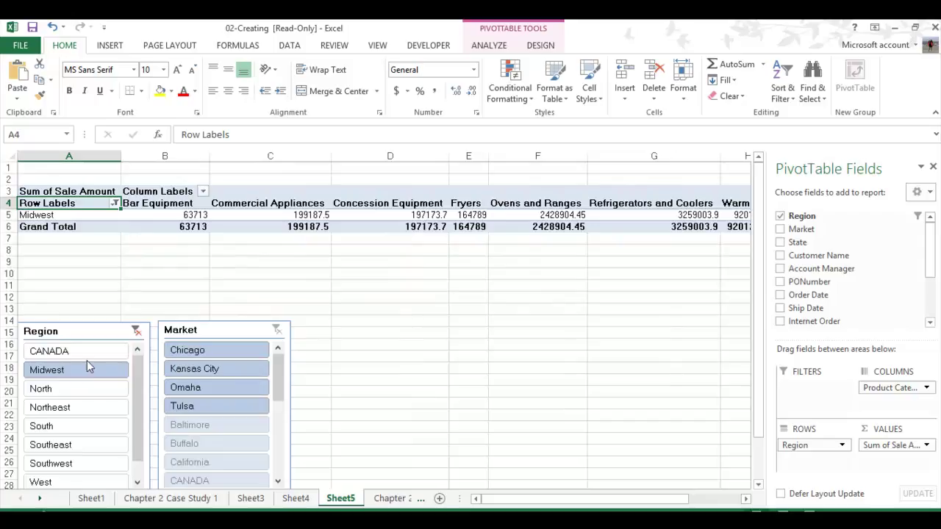
{"action": "left_click_drag", "start_coordinate": [102, 388], "coordinate": [109, 450]}
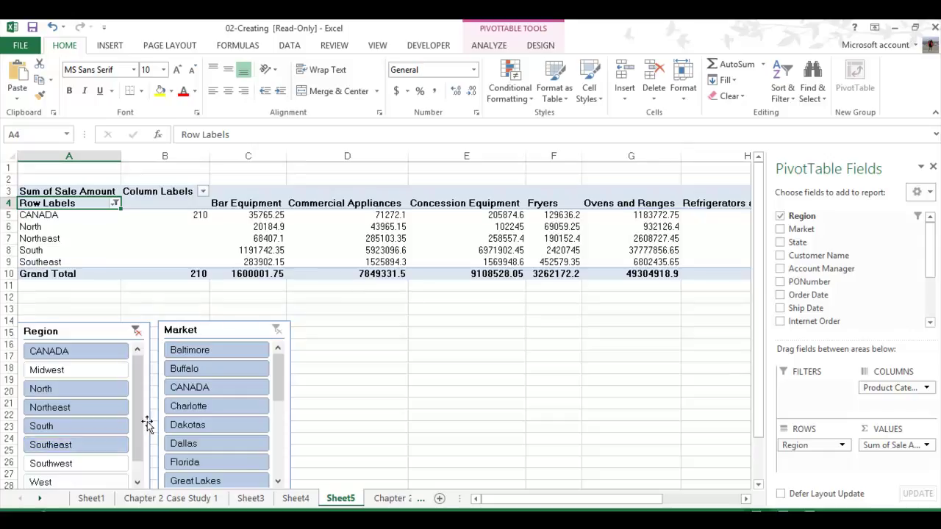
Switch the Region slicer through single regions, including Northeast, CANADA and North, leave it filtered to South and select the slicer.
{"action": "left_click", "coordinate": [115, 444]}
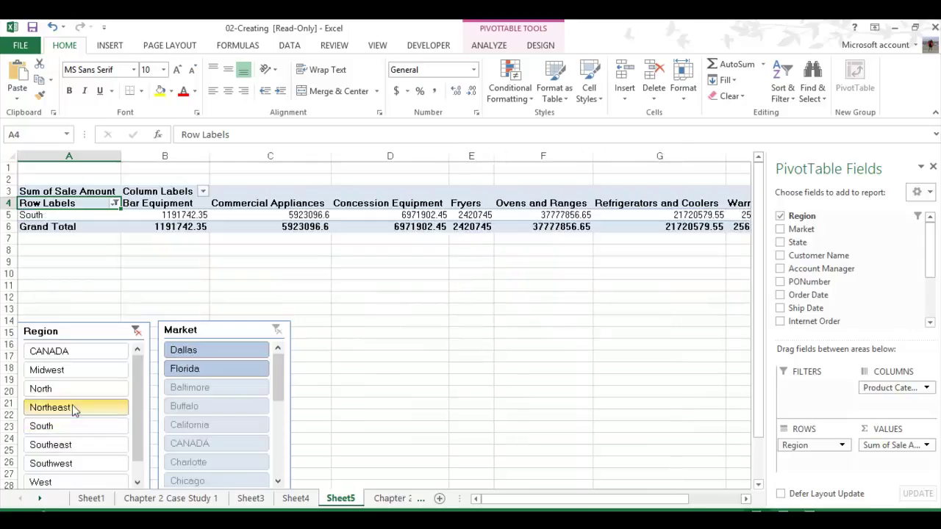
{"action": "left_click", "coordinate": [72, 406]}
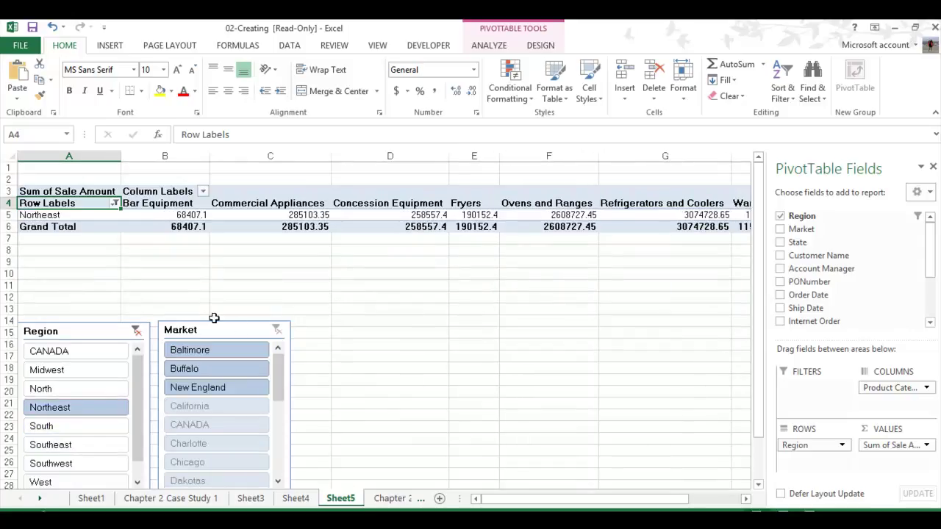
{"action": "left_click", "coordinate": [83, 352]}
{"action": "left_click", "coordinate": [83, 369]}
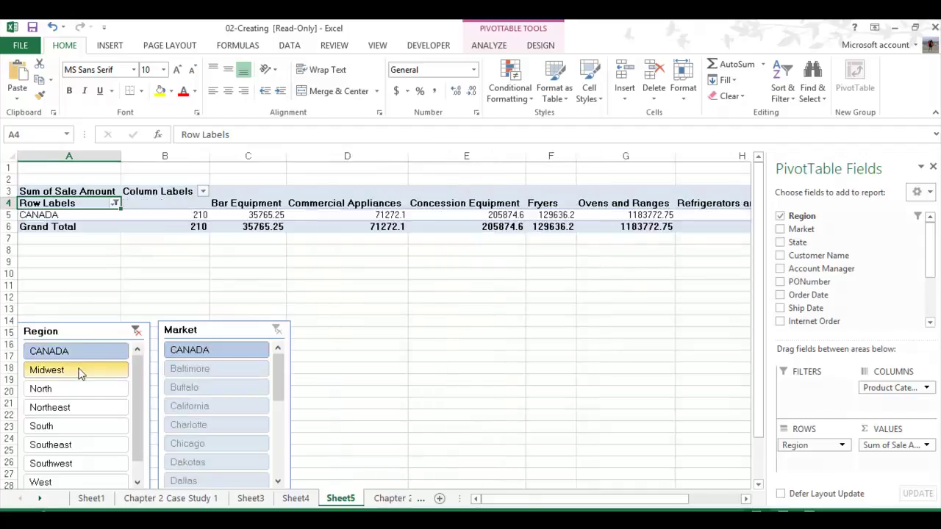
{"action": "left_click", "coordinate": [78, 387]}
{"action": "left_click", "coordinate": [75, 409]}
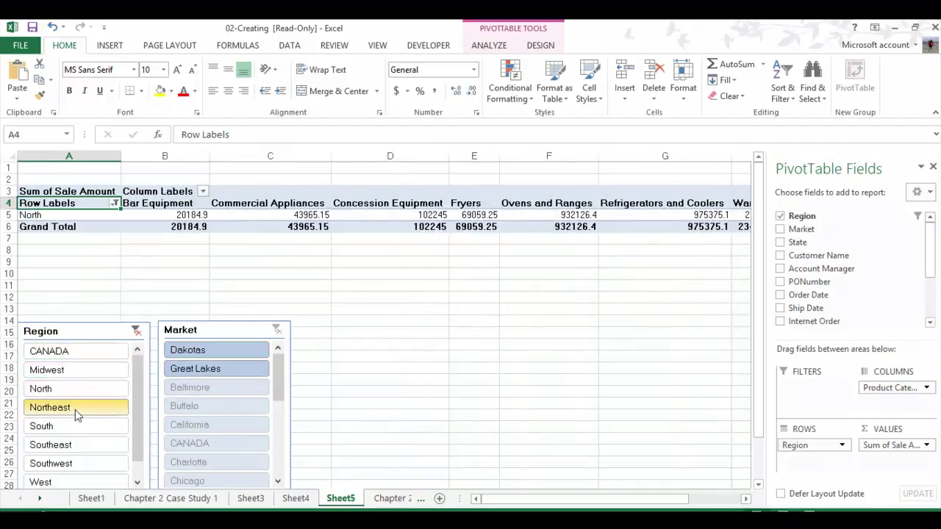
{"action": "left_click", "coordinate": [71, 429]}
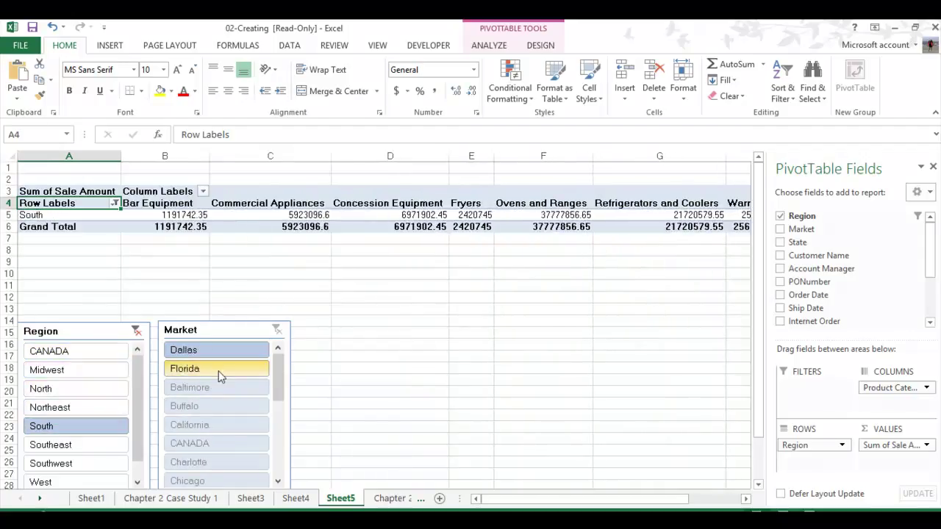
{"action": "left_click", "coordinate": [89, 340]}
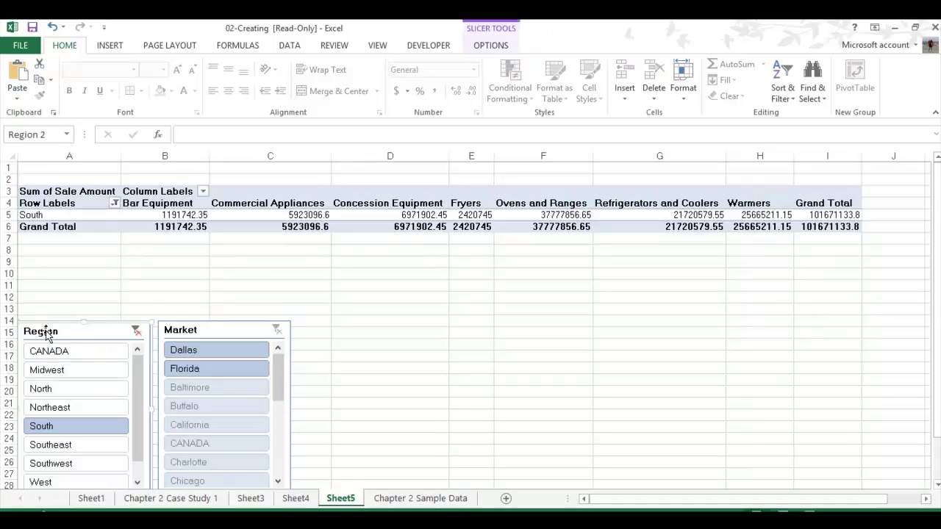